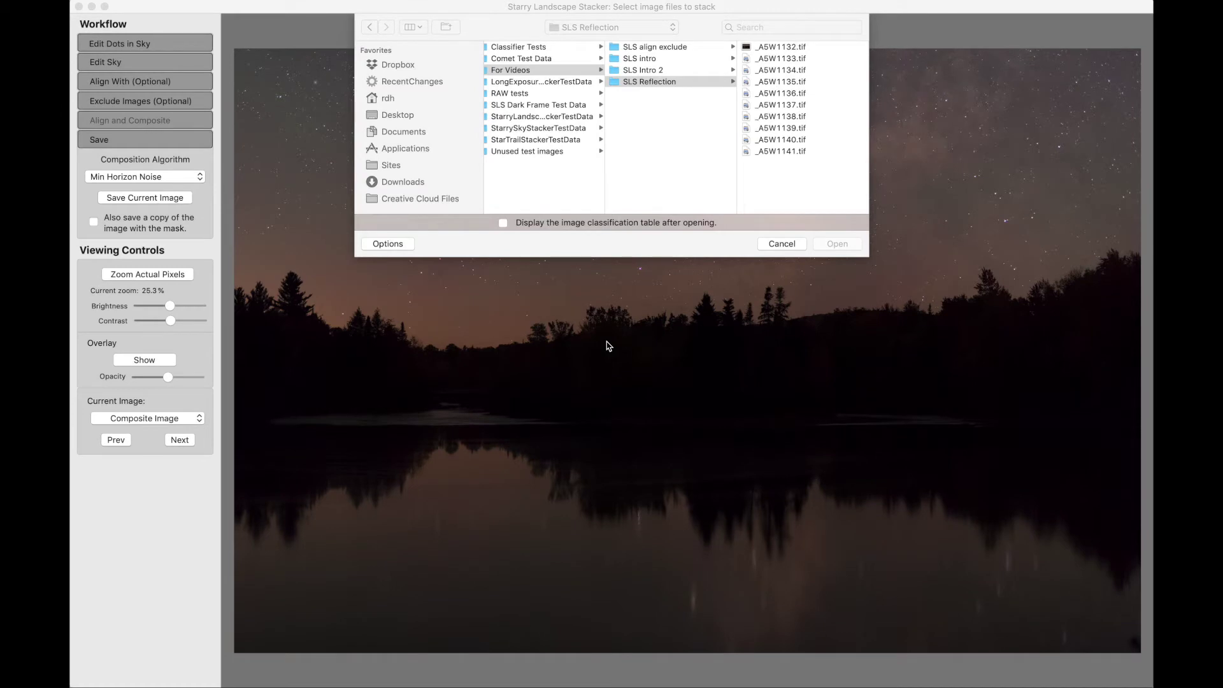
Load all ten .tif frames from the SLS Reflection folder for stacking.
{"action": "left_click", "coordinate": [778, 52]}
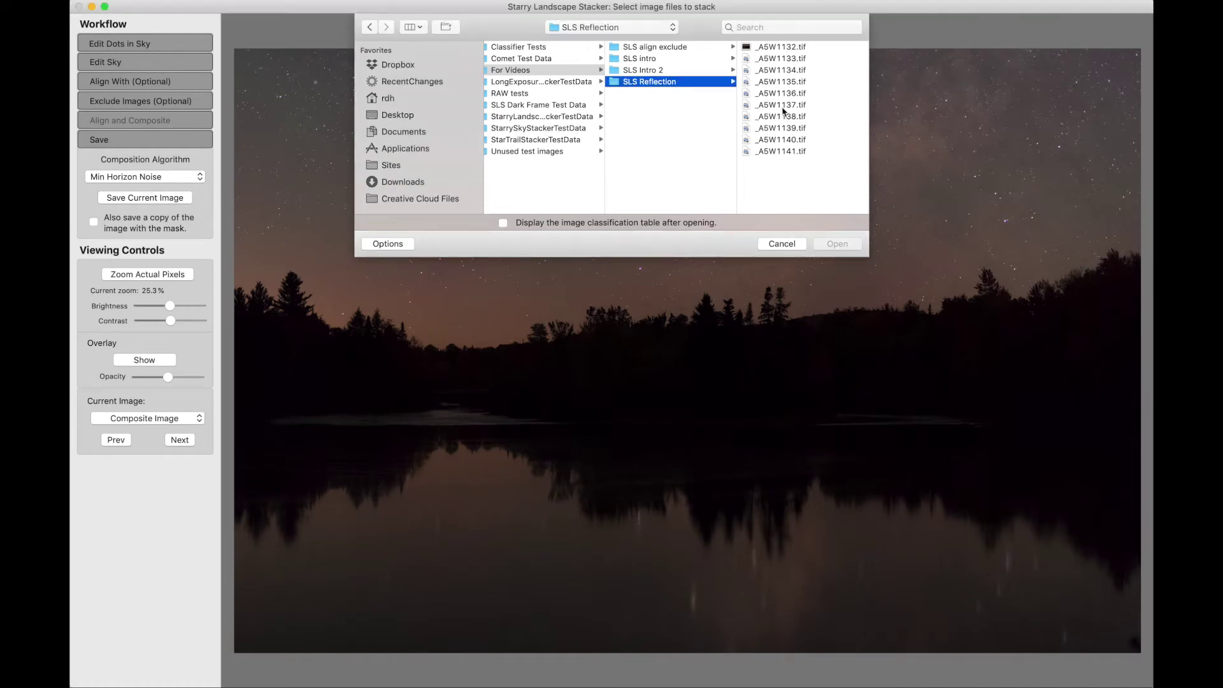
{"action": "key", "text": "super+a"}
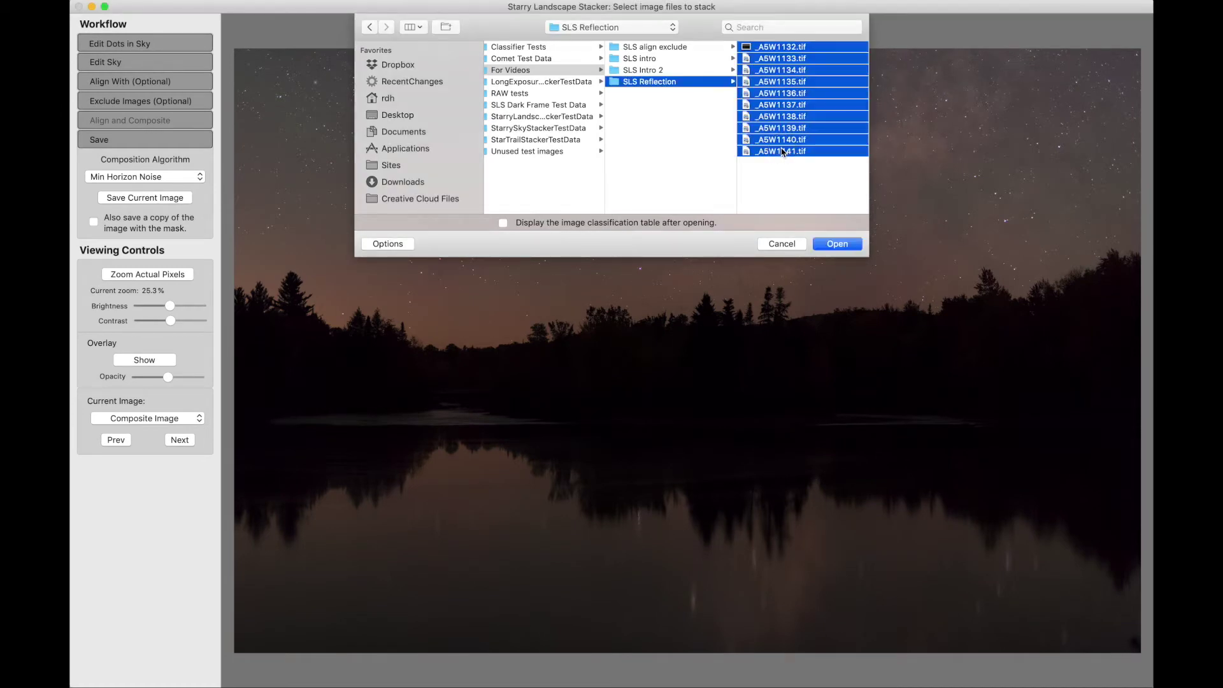
{"action": "left_click", "coordinate": [838, 245]}
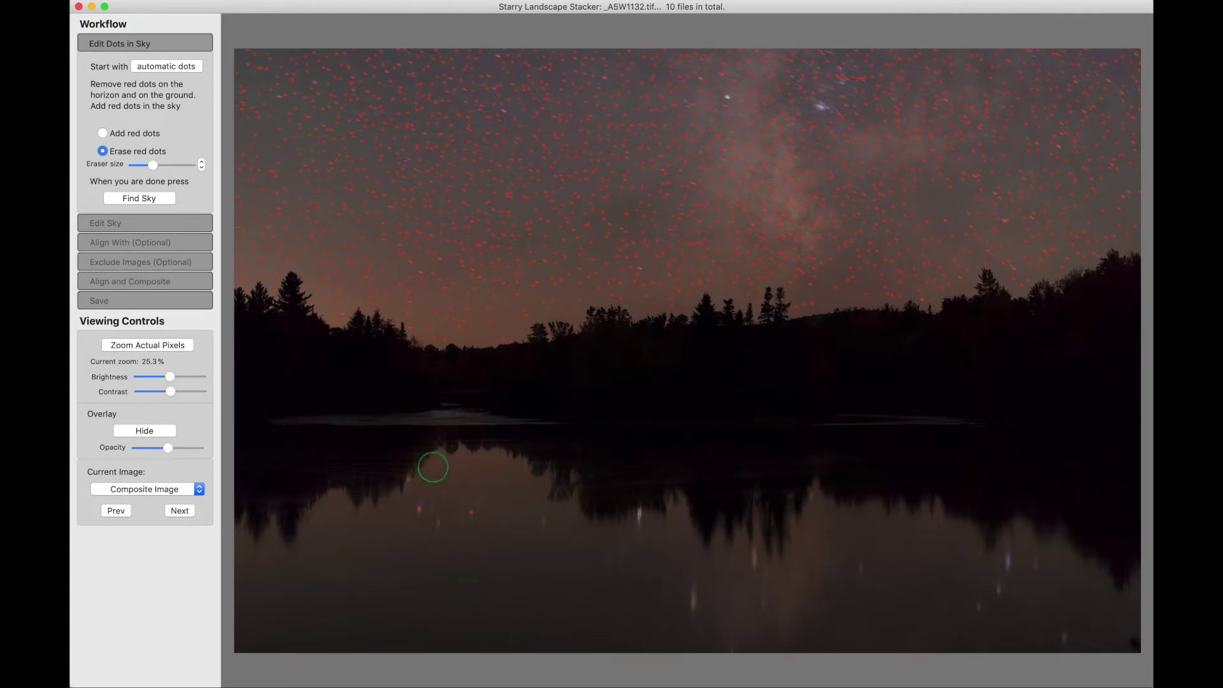
Erase the stray red dots on the lake, then find the sky and align and composite the frames.
{"action": "left_click", "coordinate": [418, 507]}
{"action": "left_click", "coordinate": [475, 510]}
{"action": "left_click", "coordinate": [139, 199]}
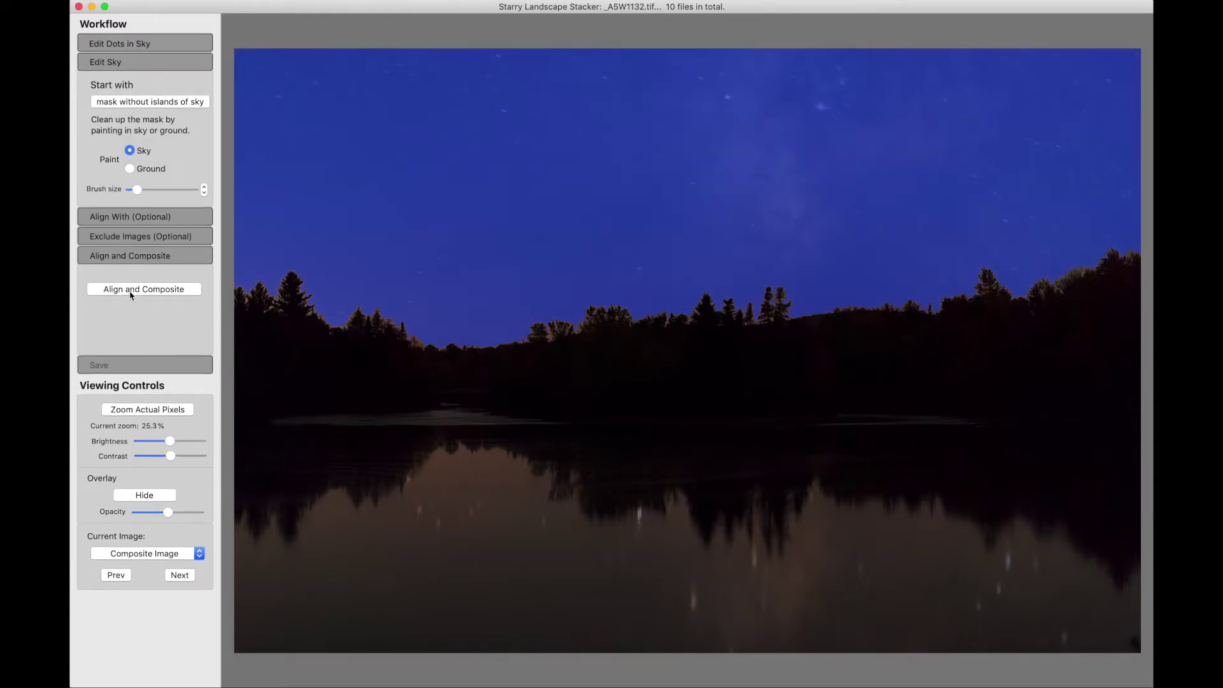
{"action": "left_click", "coordinate": [130, 287]}
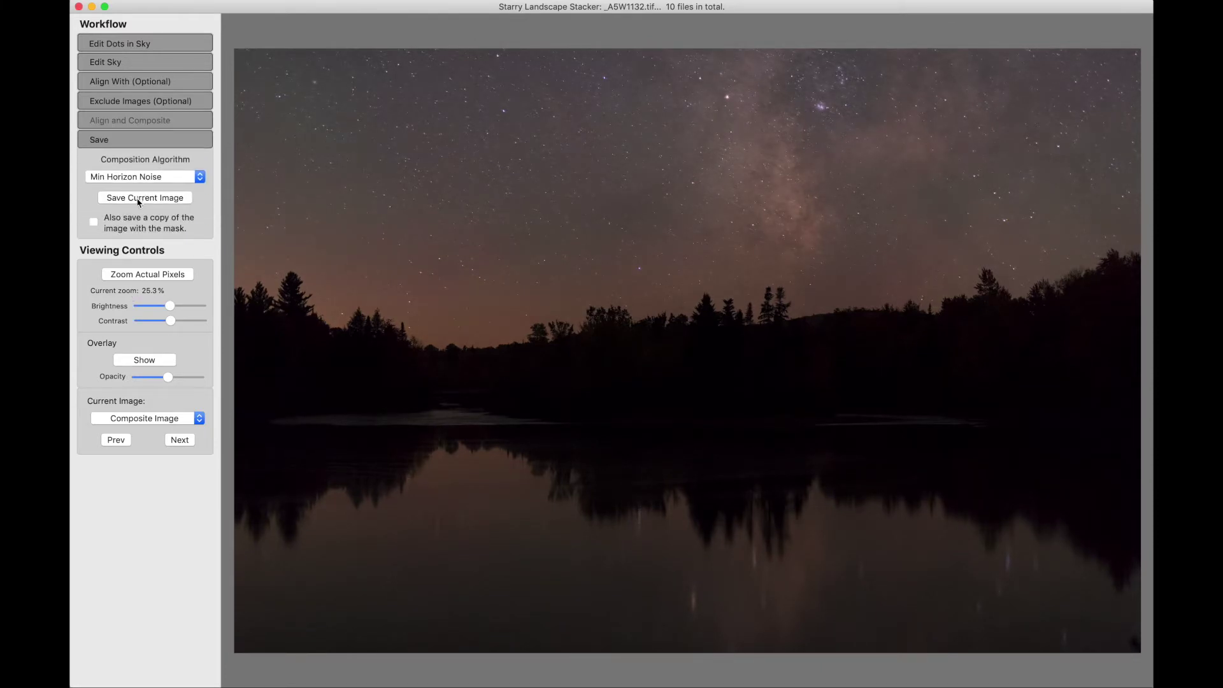
{"action": "left_click", "coordinate": [138, 201]}
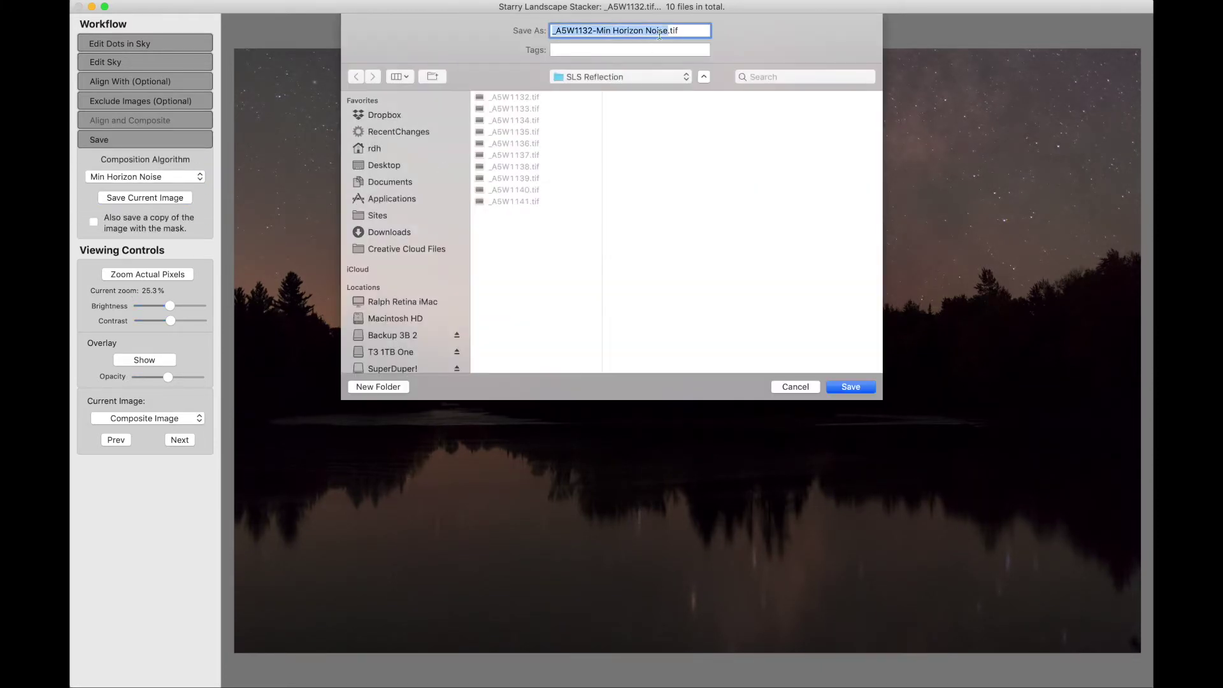
Save the composite as '_A5W1132-Min Horizon Noise-sky.tif' by adding '-sky' before .tif.
{"action": "left_click", "coordinate": [667, 30]}
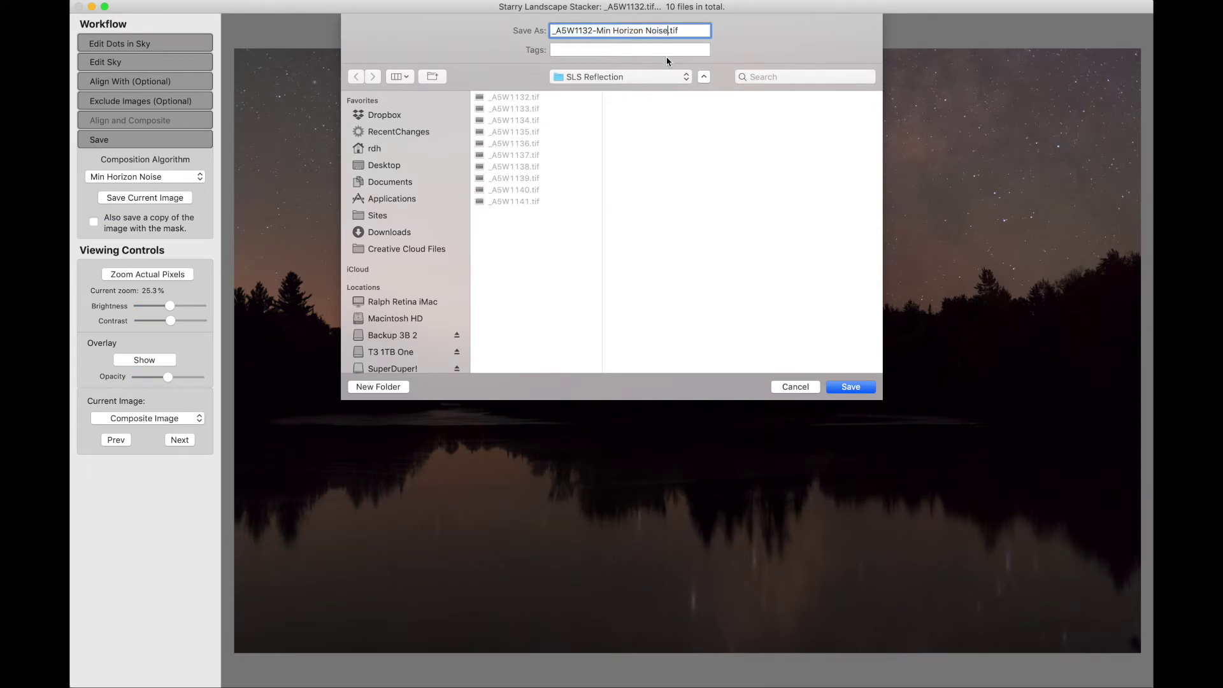
{"action": "type", "text": "-sky"}
{"action": "left_click", "coordinate": [851, 386]}
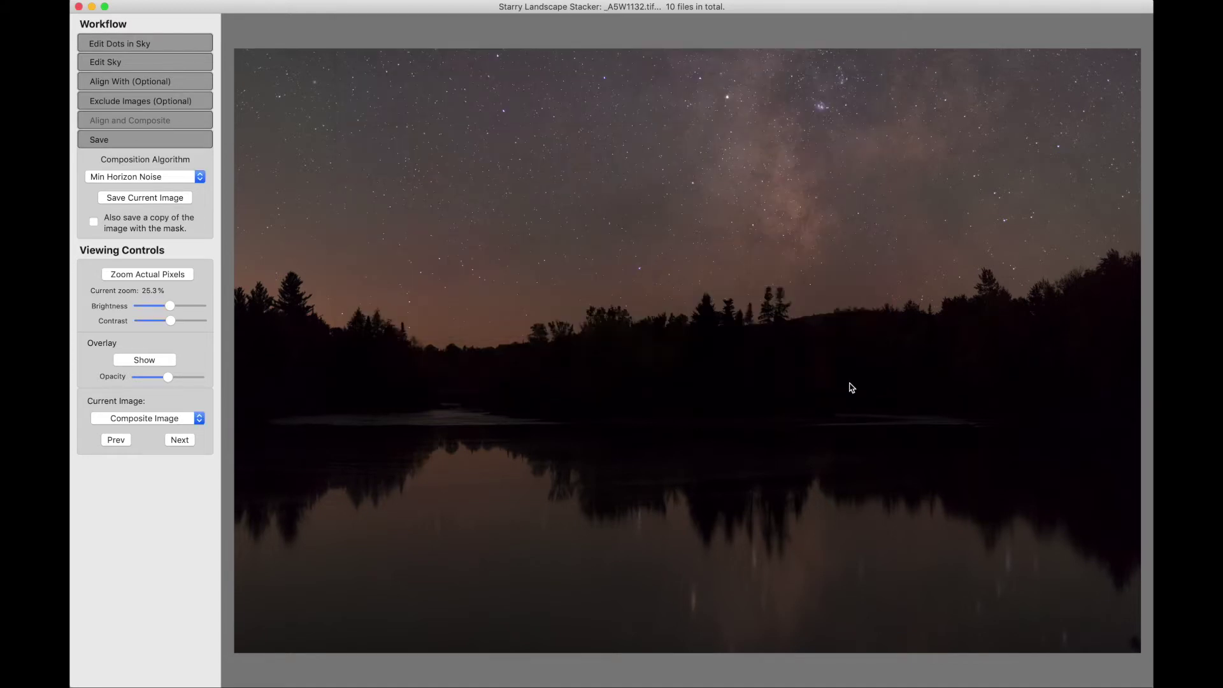
Return to dot editing, delete the current sky mask, and start with no dots.
{"action": "left_click", "coordinate": [130, 45]}
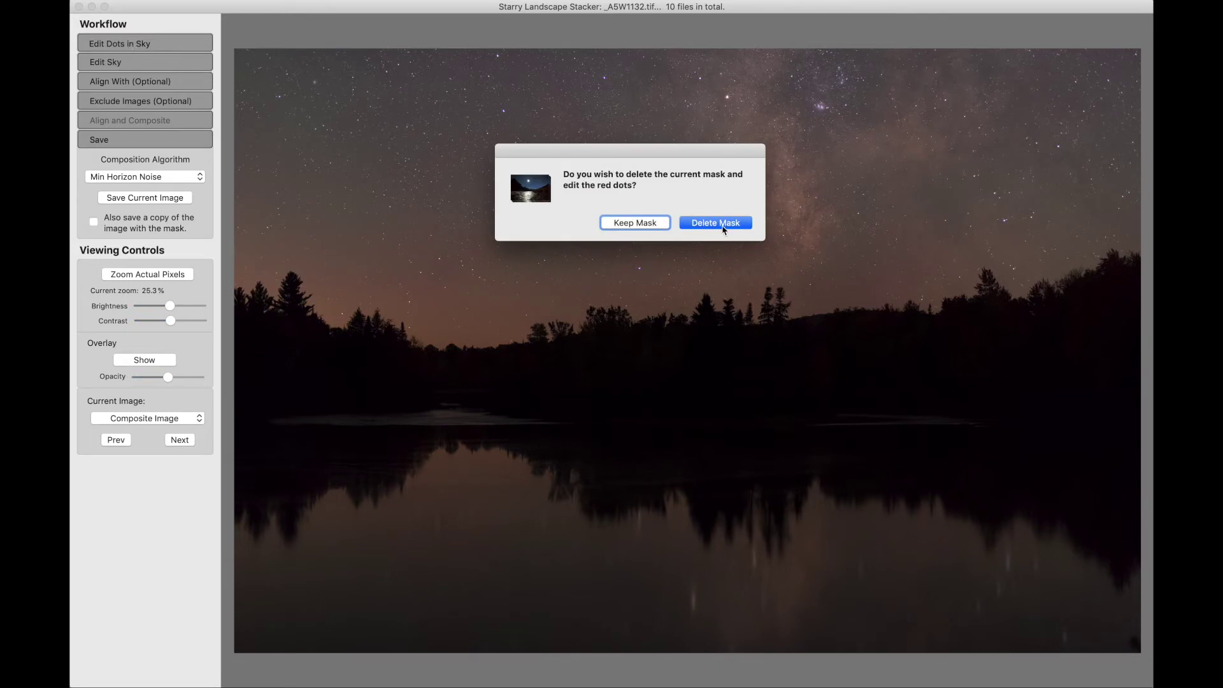
{"action": "left_click", "coordinate": [716, 223]}
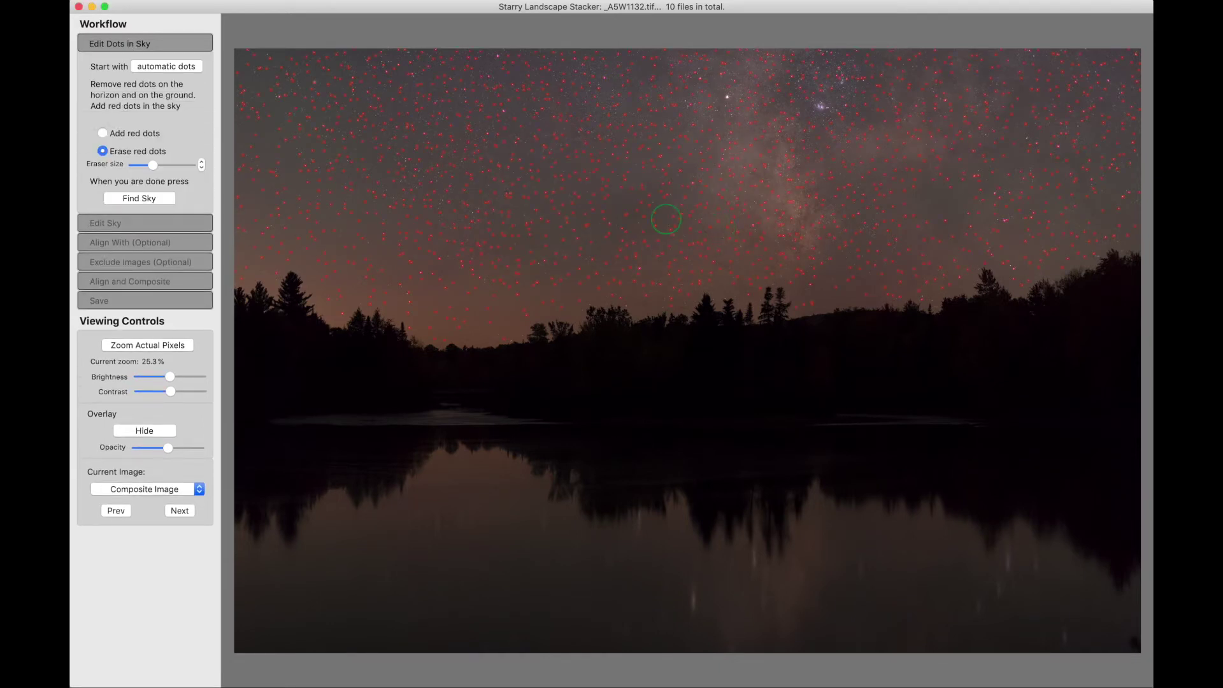
{"action": "left_click", "coordinate": [168, 66]}
{"action": "left_click", "coordinate": [169, 69]}
Paint red dots on reflected stars across the lake and recompute the sky area.
{"action": "key", "text": "a"}
{"action": "left_click_drag", "start_coordinate": [240, 548], "coordinate": [283, 565]}
{"action": "left_click_drag", "start_coordinate": [733, 562], "coordinate": [745, 560]}
{"action": "left_click_drag", "start_coordinate": [818, 515], "coordinate": [839, 524]}
{"action": "left_click_drag", "start_coordinate": [1142, 622], "coordinate": [1123, 646]}
{"action": "left_click", "coordinate": [137, 200]}
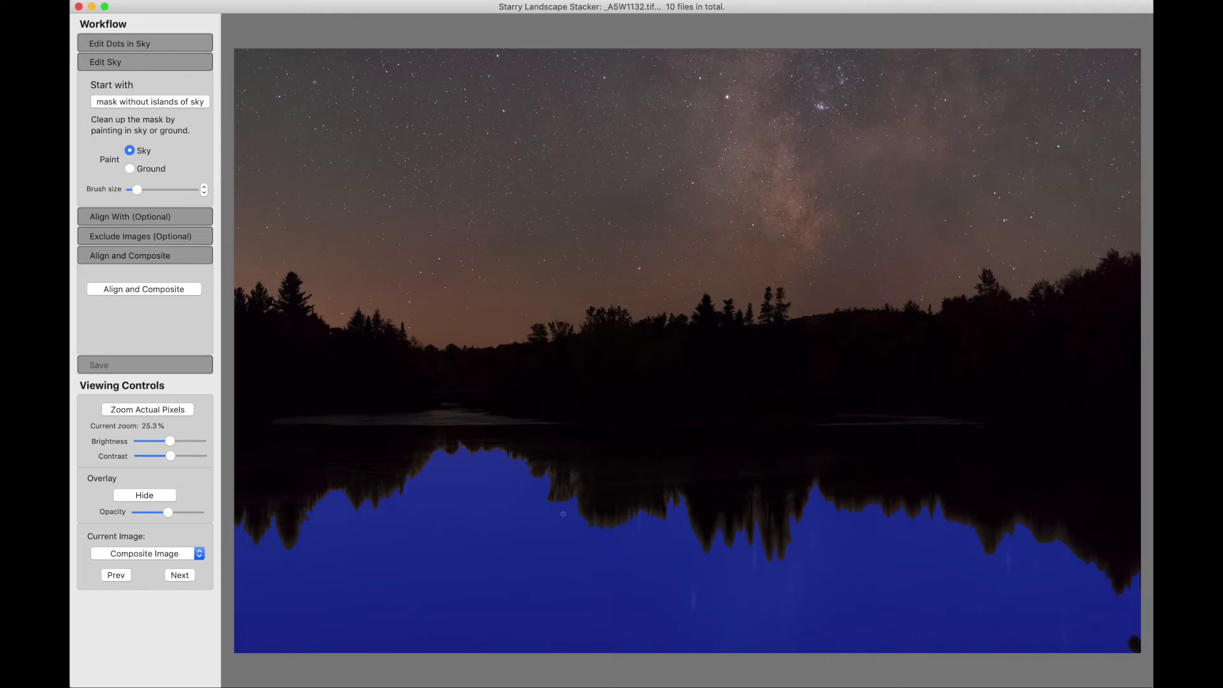
{"action": "key", "text": "super+1"}
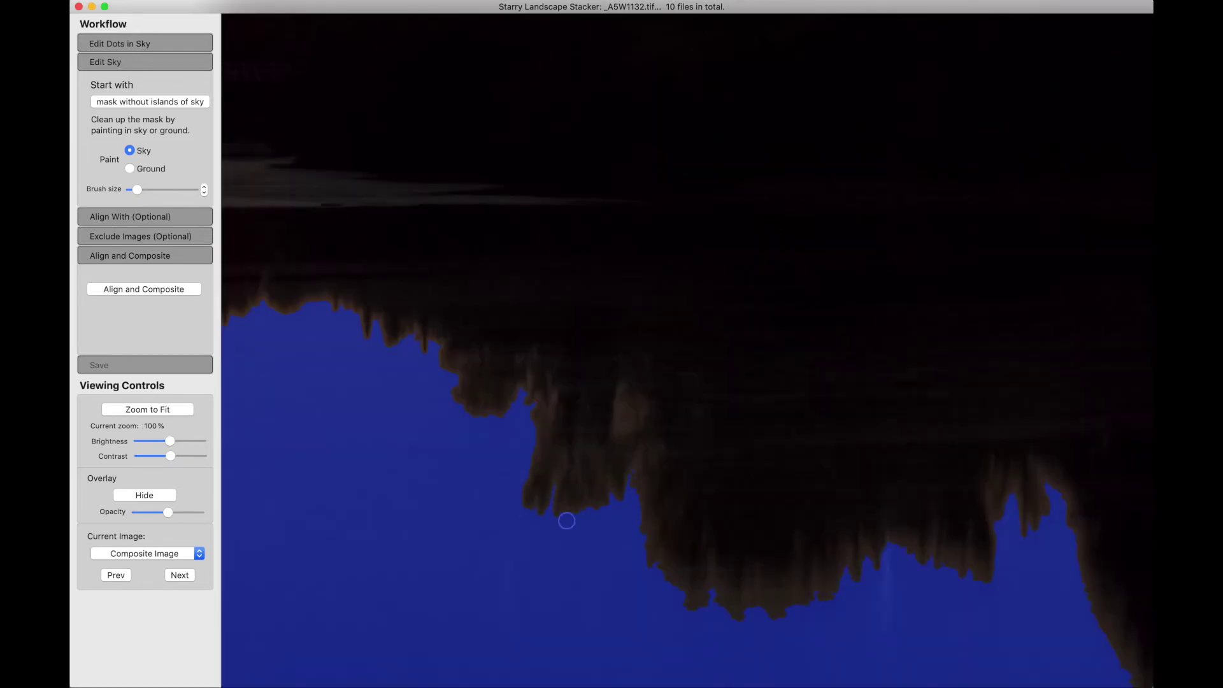
{"action": "scroll", "coordinate": [832, 588], "scroll_direction": "right", "scroll_amount": 5}
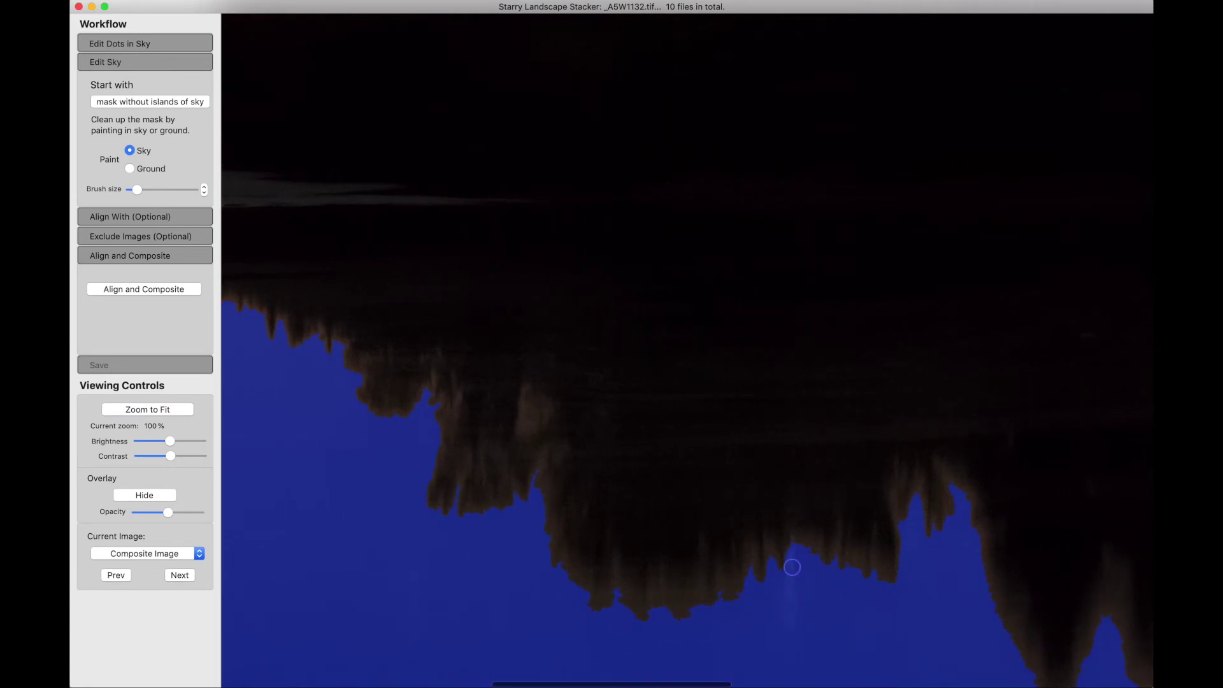
{"action": "key", "text": "space"}
{"action": "key", "text": "space"}
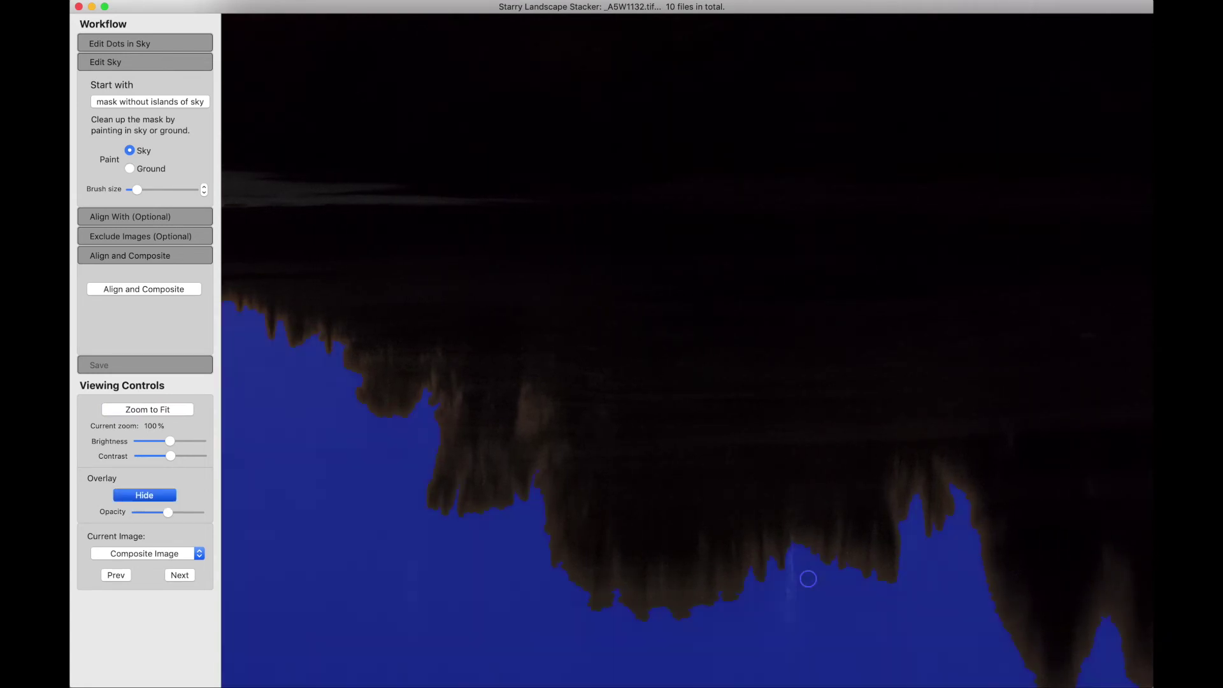
{"action": "key", "text": "space"}
{"action": "key", "text": "space"}
{"action": "key", "text": "space"}
{"action": "key", "text": "space"}
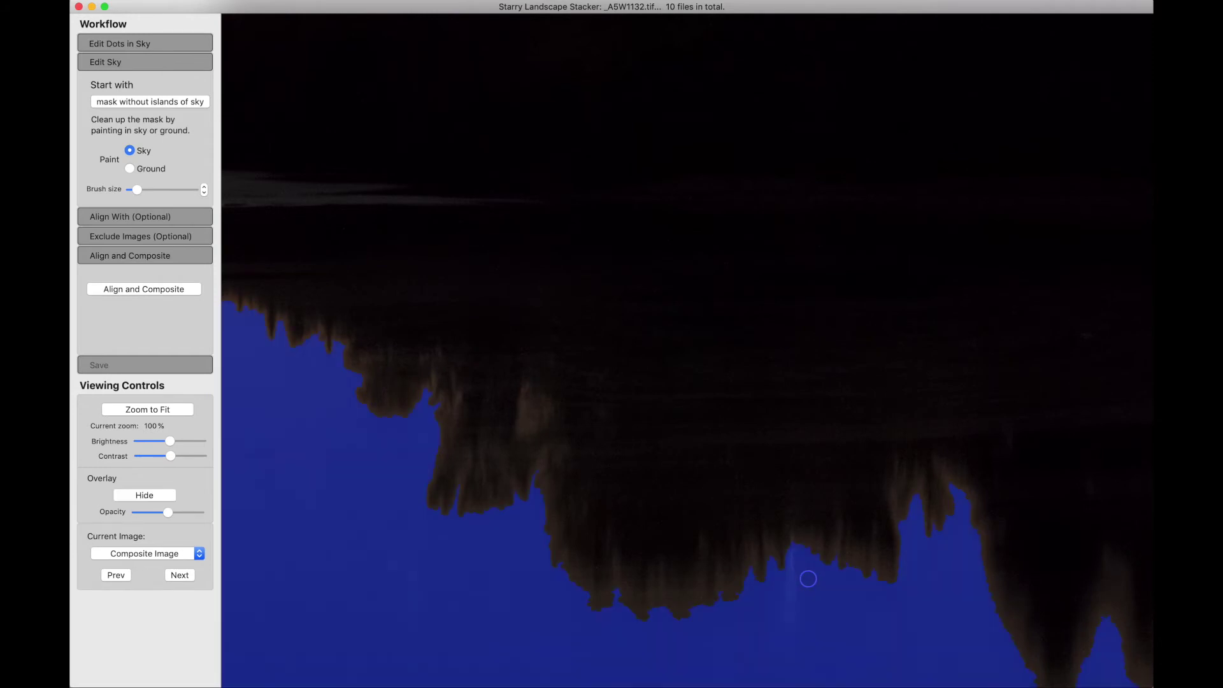
{"action": "key", "text": "space"}
{"action": "key", "text": "space"}
{"action": "key", "text": "space"}
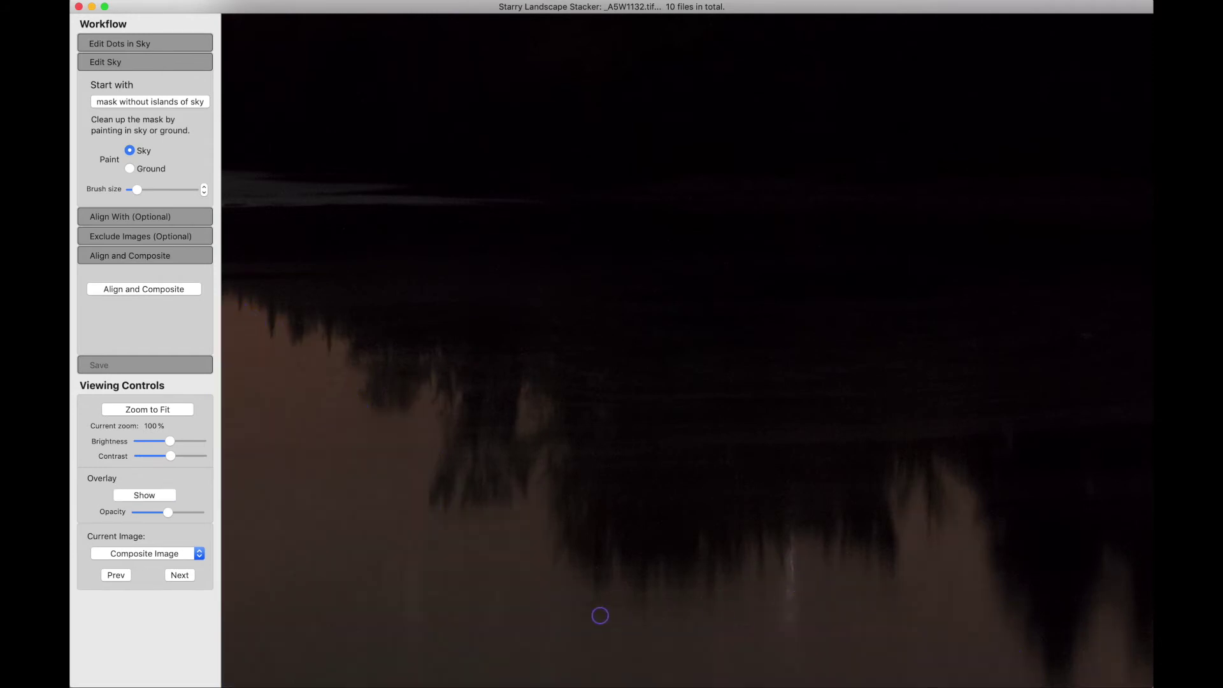
{"action": "key", "text": "space"}
{"action": "key", "text": "space"}
{"action": "key", "text": "space"}
{"action": "key", "text": "space"}
{"action": "key", "text": "space"}
{"action": "key", "text": "space"}
{"action": "scroll", "coordinate": [751, 581], "scroll_direction": "down", "scroll_amount": 2}
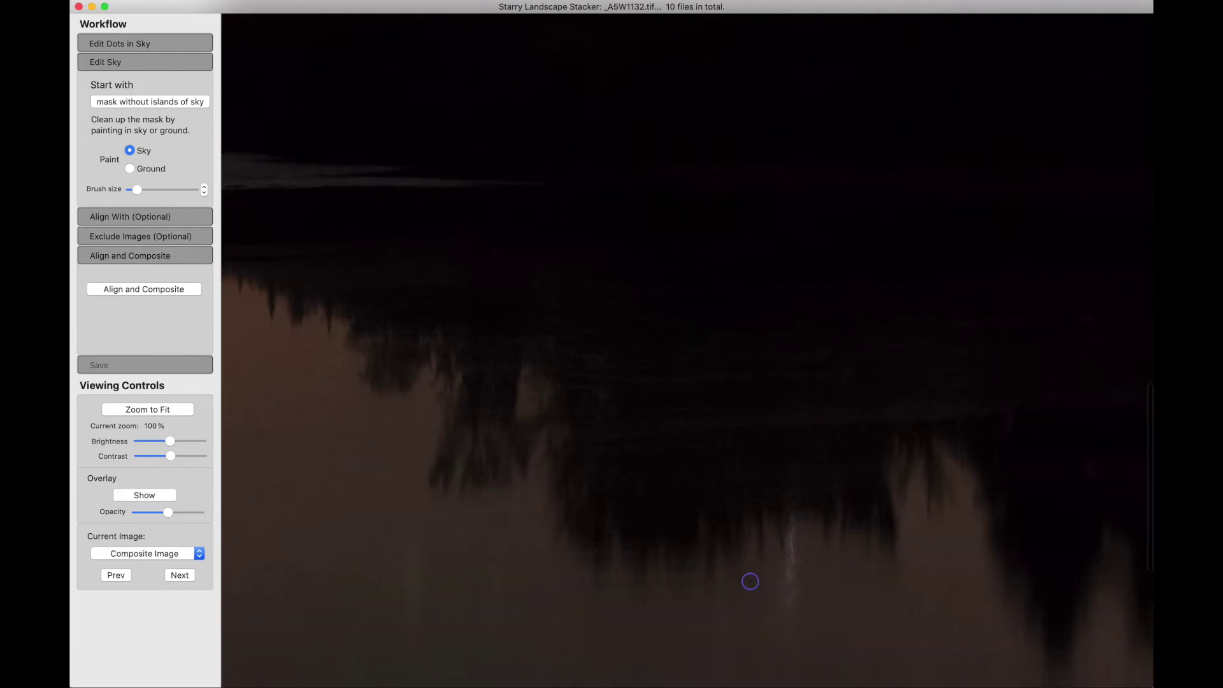
{"action": "scroll", "coordinate": [750, 581], "scroll_direction": "down", "scroll_amount": 2}
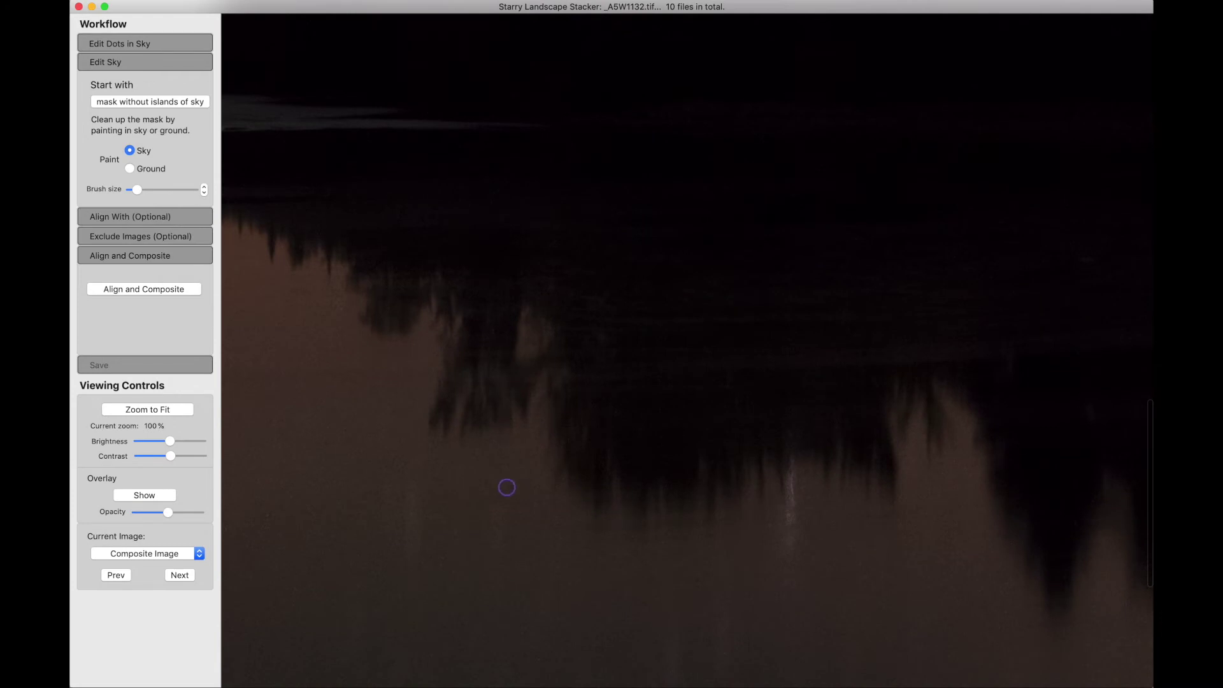
{"action": "left_click", "coordinate": [130, 169]}
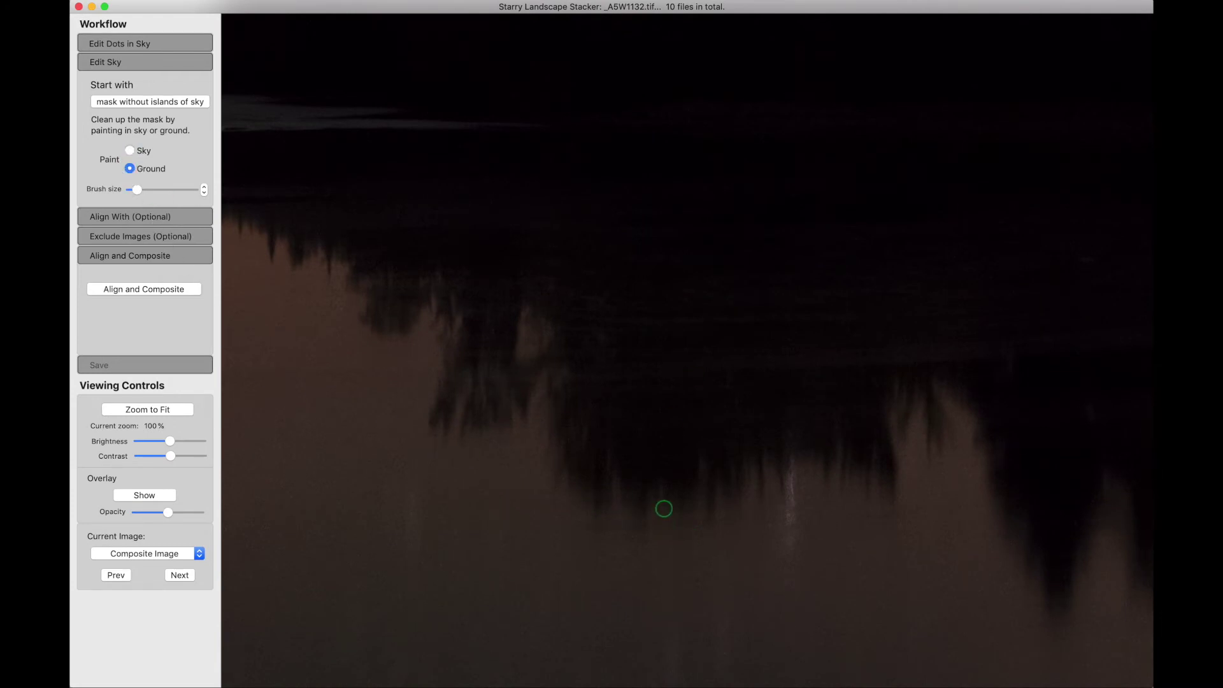
With a larger brush, paint ground over the two blue notches under the reflected trees.
{"action": "key", "text": "bracketright"}
{"action": "key", "text": "bracketright"}
{"action": "key", "text": "bracketright"}
{"action": "key", "text": "bracketright"}
{"action": "key", "text": "bracketright"}
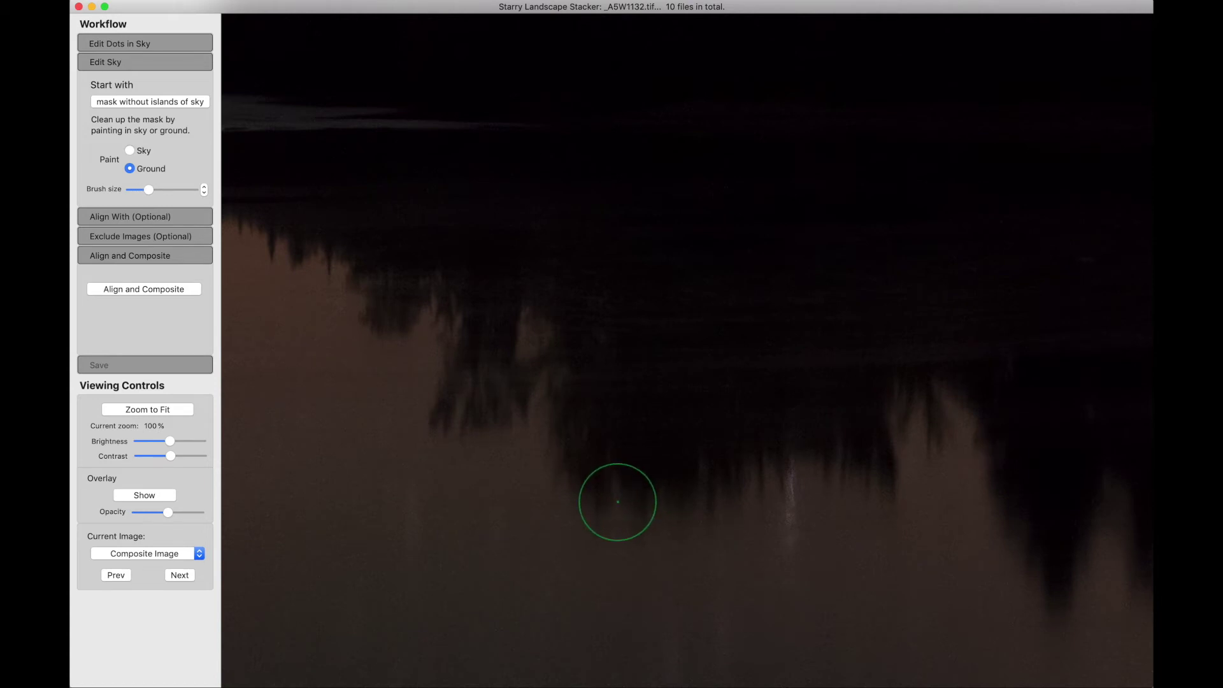
{"action": "key", "text": "o"}
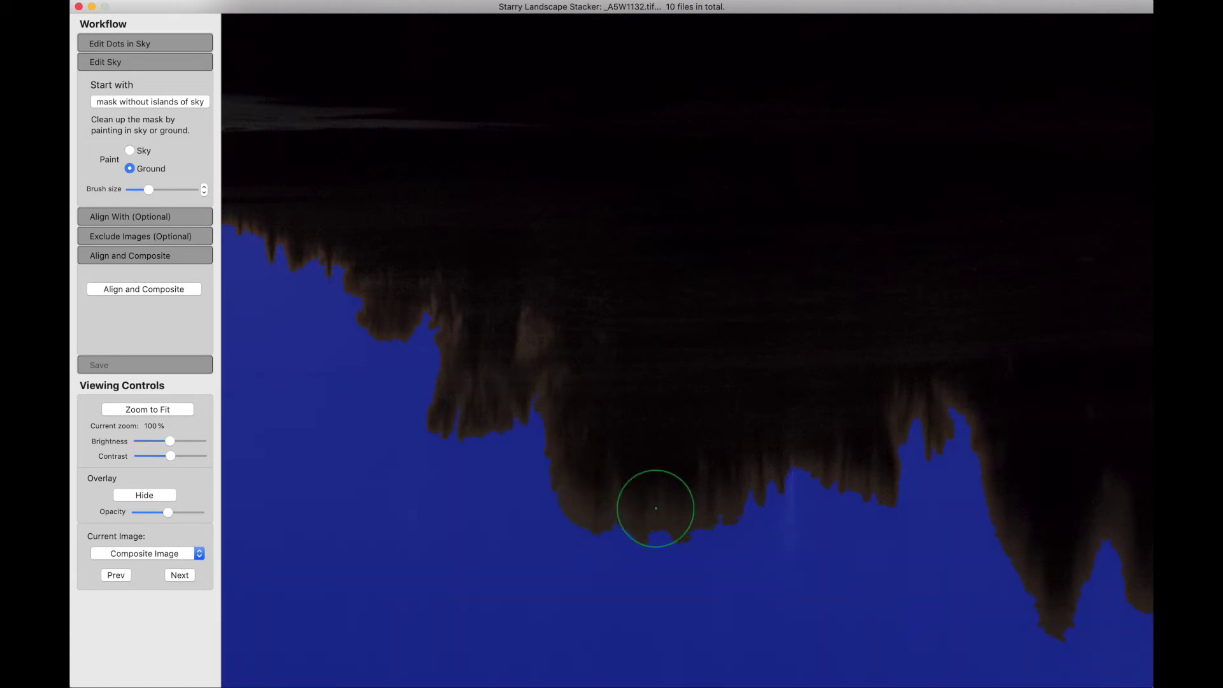
{"action": "mouse_move", "coordinate": [656, 507]}
{"action": "left_mouse_down"}
{"action": "mouse_move", "coordinate": [720, 495]}
{"action": "mouse_move", "coordinate": [731, 481]}
{"action": "mouse_move", "coordinate": [694, 479]}
{"action": "mouse_move", "coordinate": [733, 480]}
{"action": "left_mouse_up"}
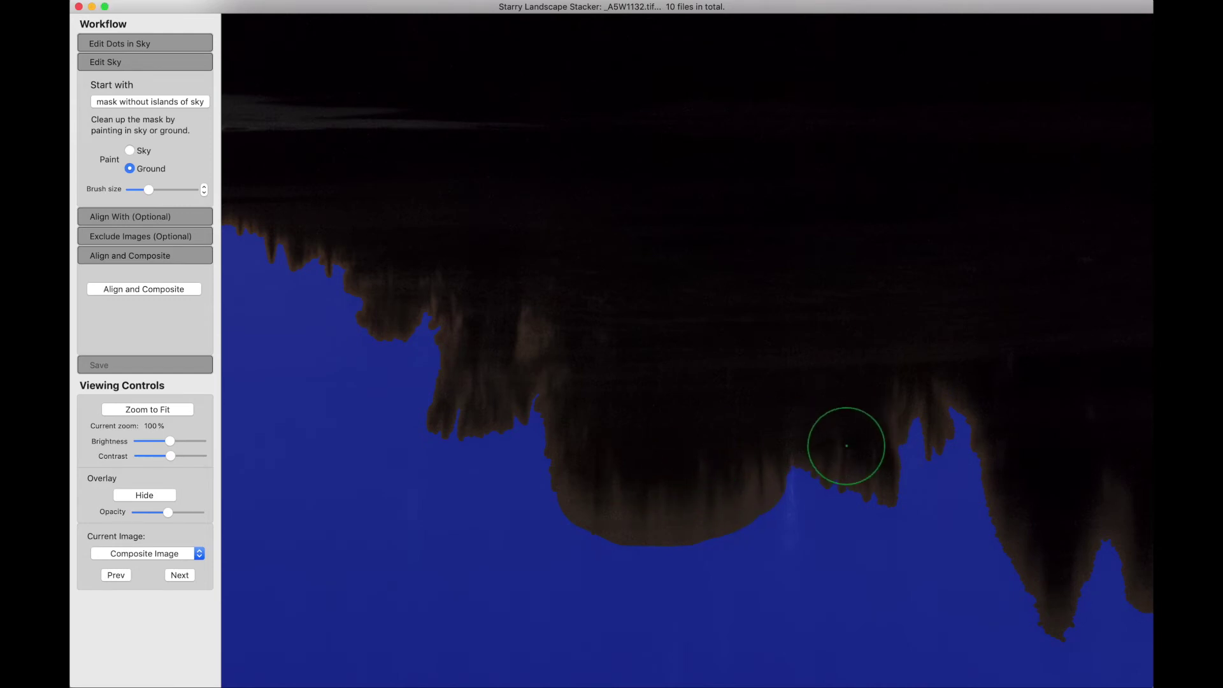
{"action": "mouse_move", "coordinate": [846, 445]}
{"action": "left_mouse_down"}
{"action": "mouse_move", "coordinate": [889, 482]}
{"action": "mouse_move", "coordinate": [878, 495]}
{"action": "mouse_move", "coordinate": [911, 526]}
{"action": "mouse_move", "coordinate": [897, 501]}
{"action": "left_mouse_up"}
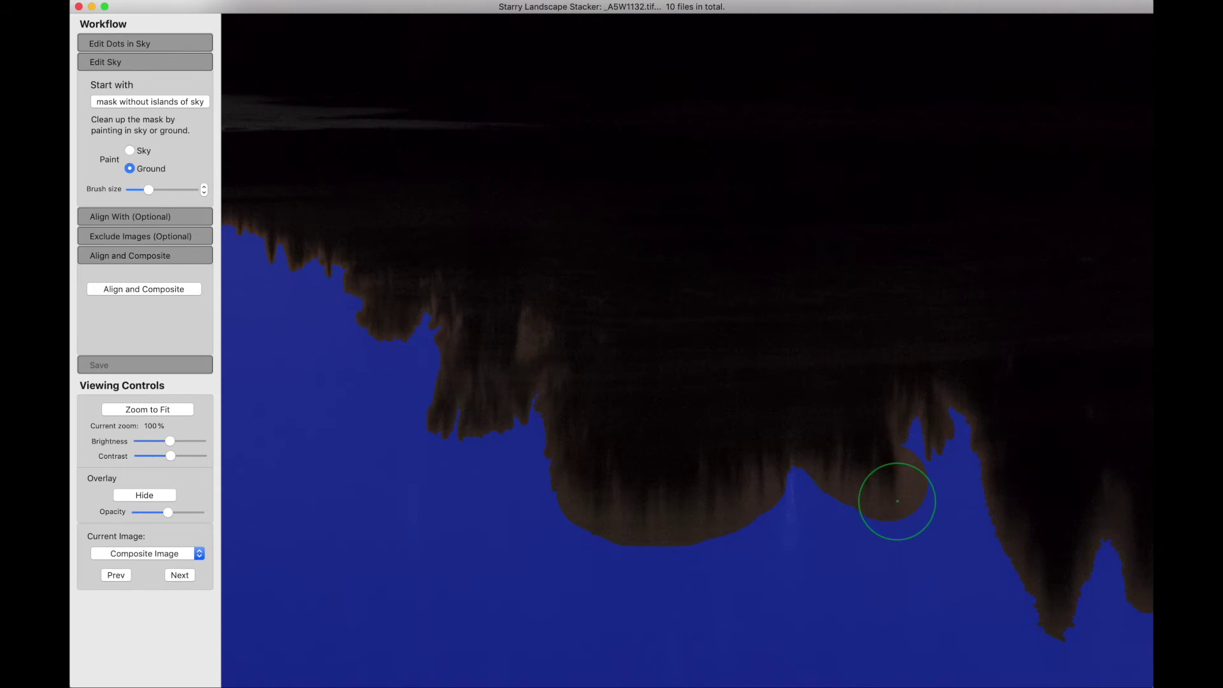
Toggle the mask overlay to compare the edit, then fit the image with the mask shown.
{"action": "key", "text": "h"}
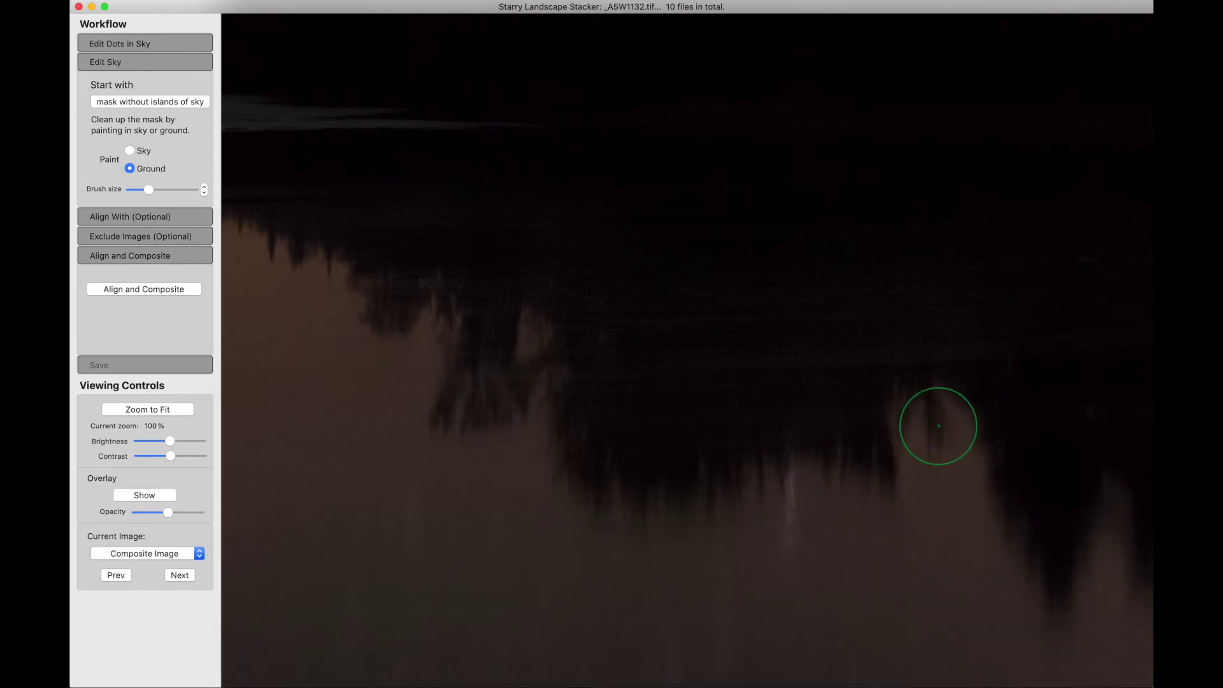
{"action": "key", "text": "h"}
{"action": "key", "text": "h"}
{"action": "key", "text": "h"}
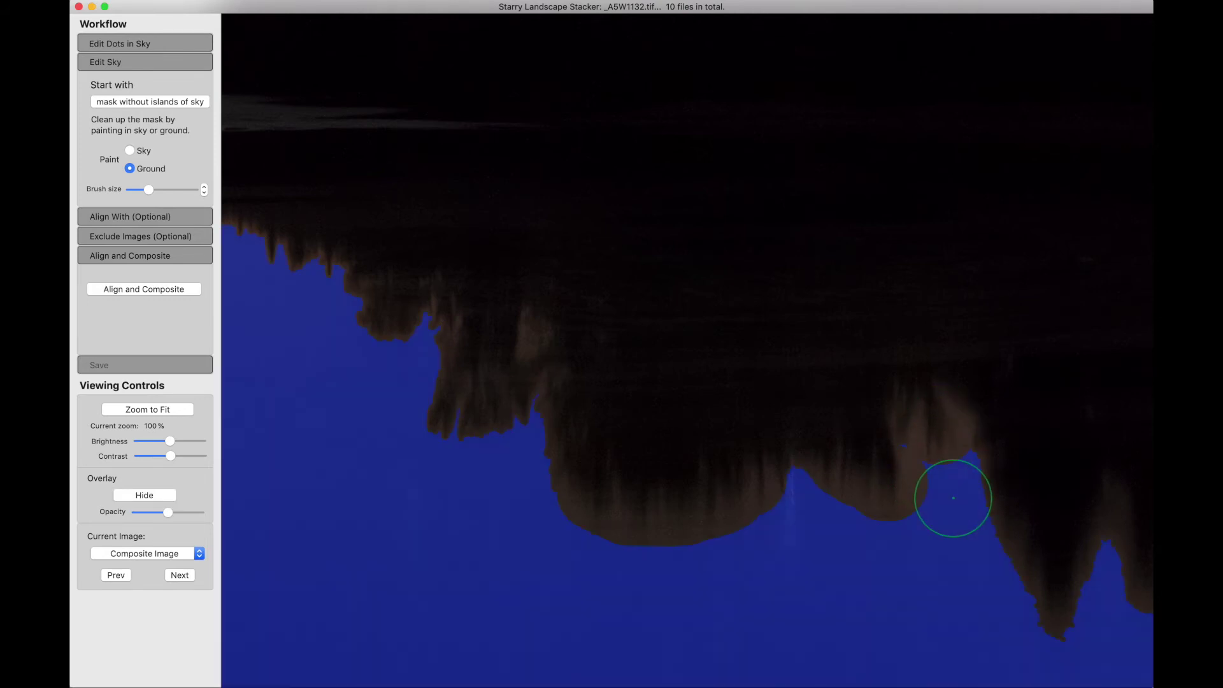
{"action": "key", "text": "h"}
{"action": "key", "text": "h"}
{"action": "key", "text": "h"}
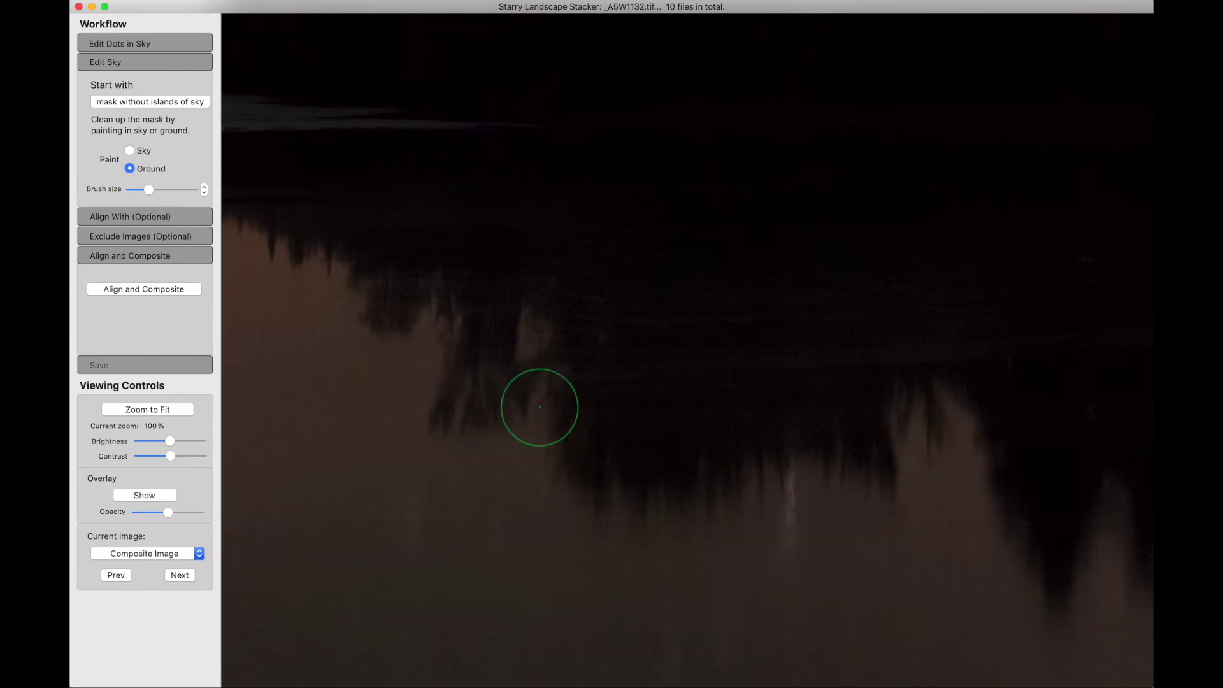
{"action": "key", "text": "h"}
{"action": "key", "text": "h"}
{"action": "key", "text": "z"}
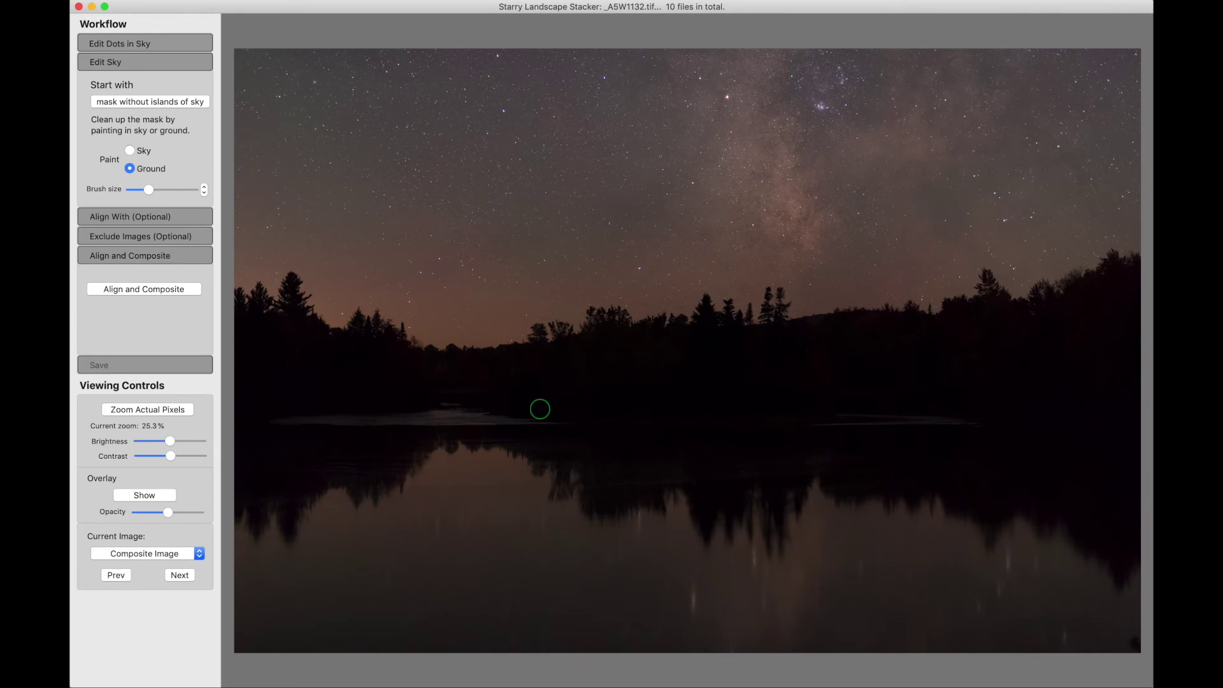
{"action": "key", "text": "h"}
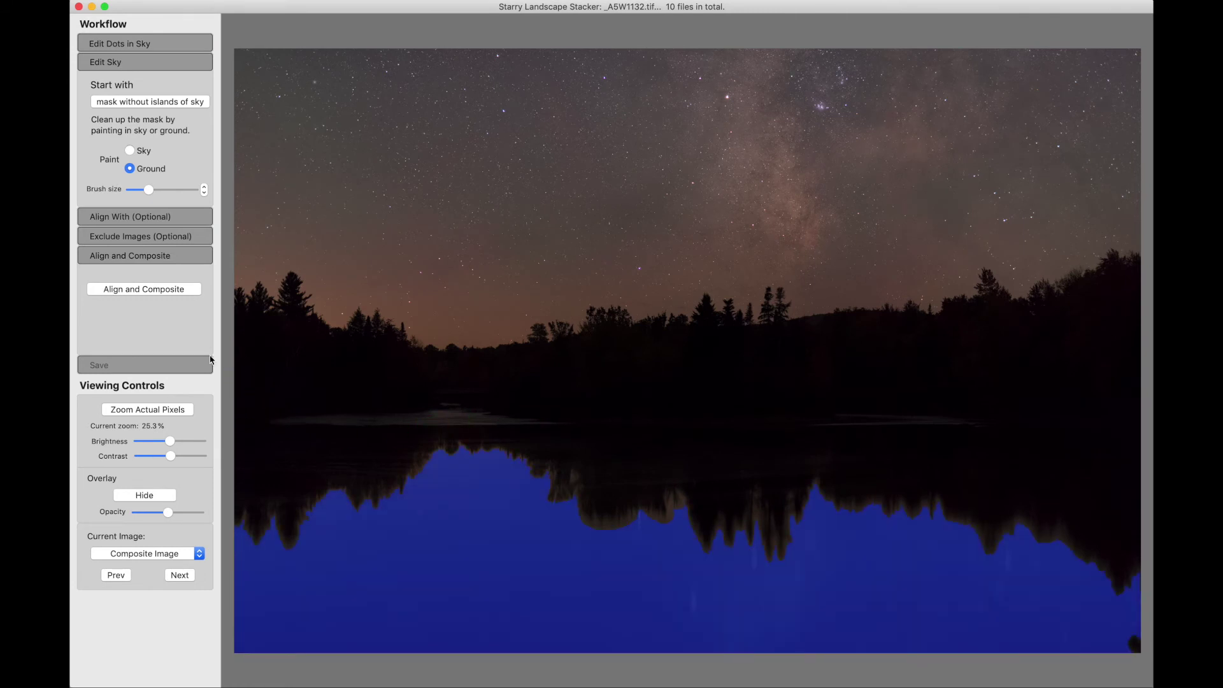
Realign and composite the ten frames using the edited reflection mask, checking the result at actual pixels.
{"action": "left_click", "coordinate": [116, 291]}
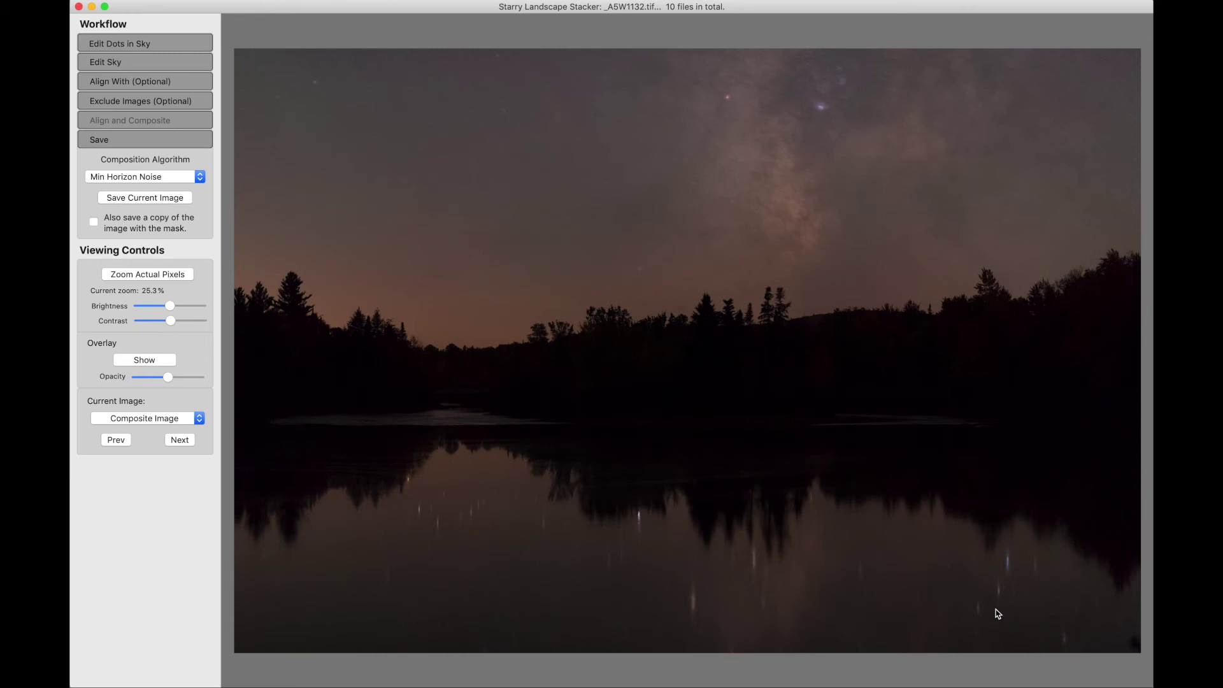
{"action": "left_click", "coordinate": [727, 579]}
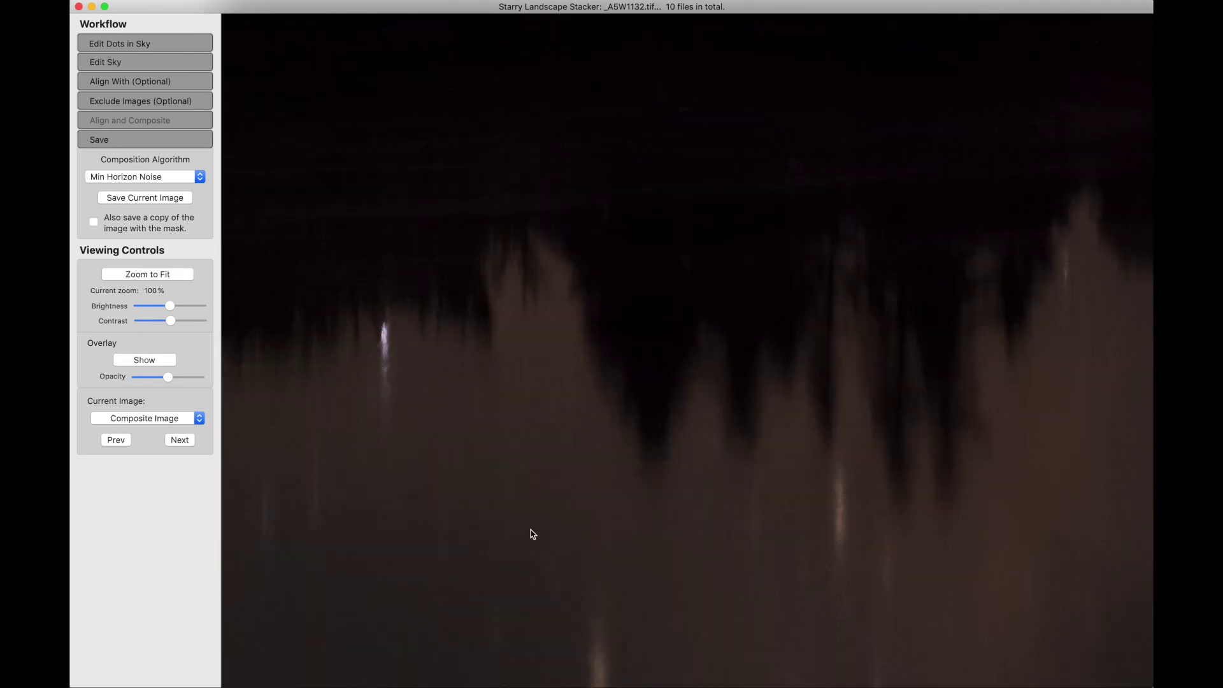
{"action": "left_click", "coordinate": [534, 534]}
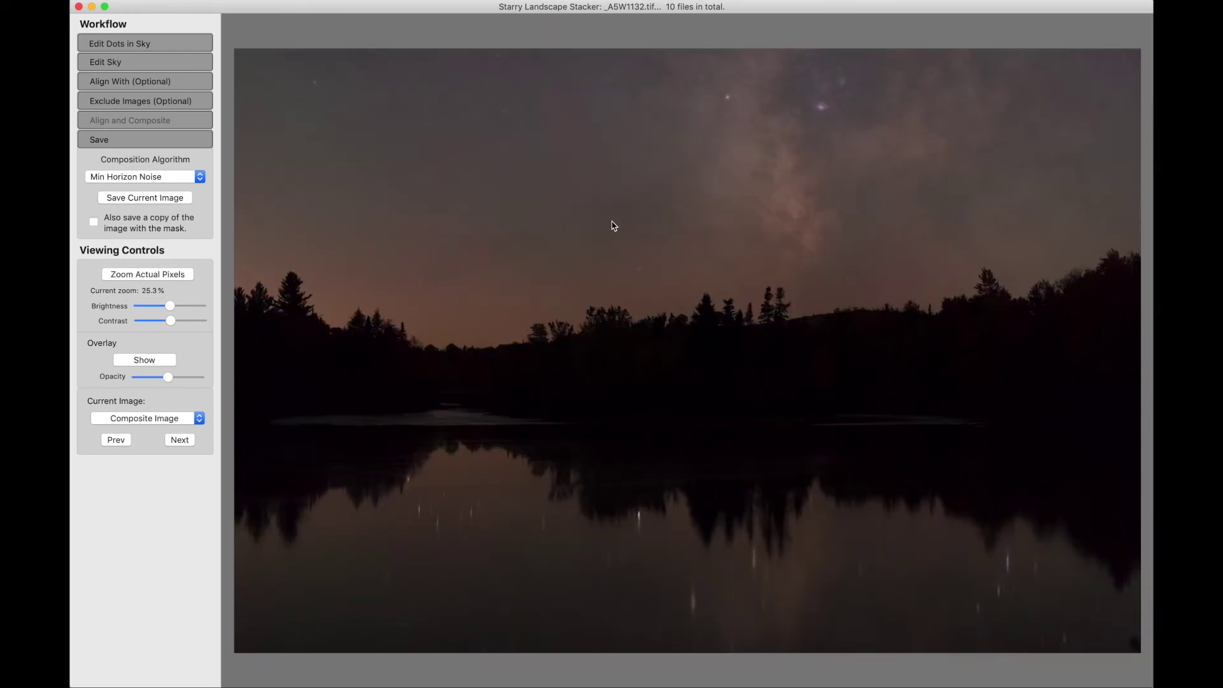
Save the composite as '_A5W1132-Min Horizon Noise-reflection.tif' in the SLS Reflection folder.
{"action": "left_click", "coordinate": [124, 199]}
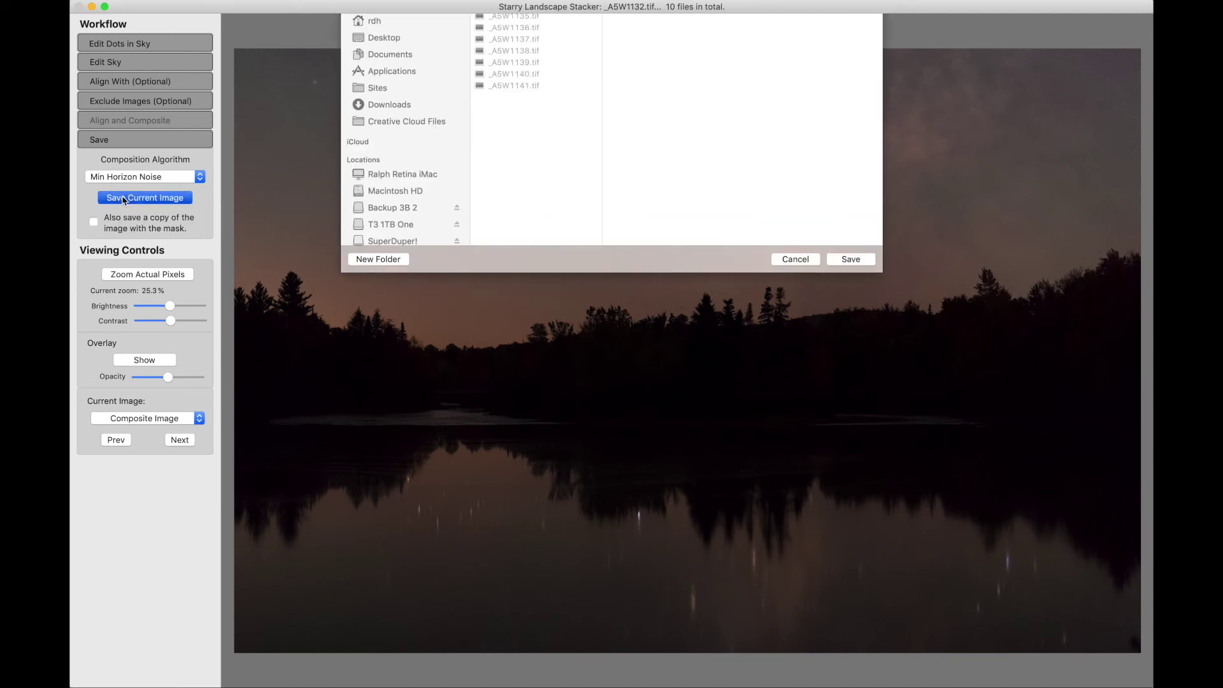
{"action": "left_click", "coordinate": [667, 30]}
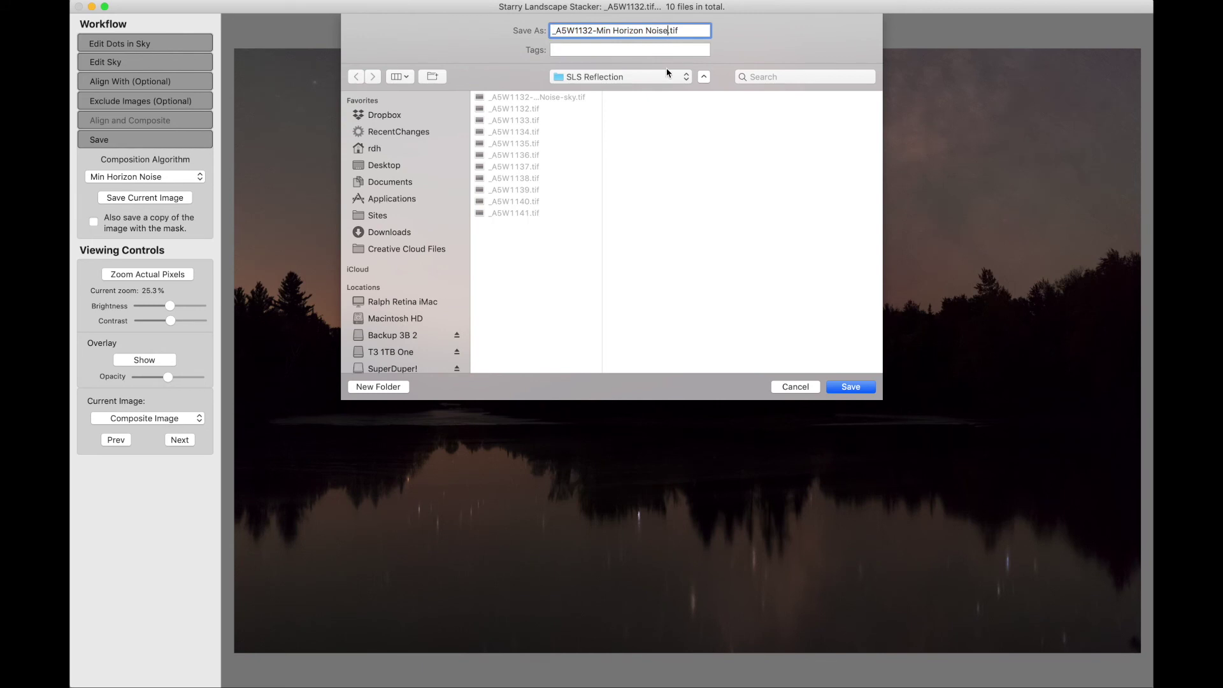
{"action": "type", "text": "-reflection"}
{"action": "left_click", "coordinate": [852, 390]}
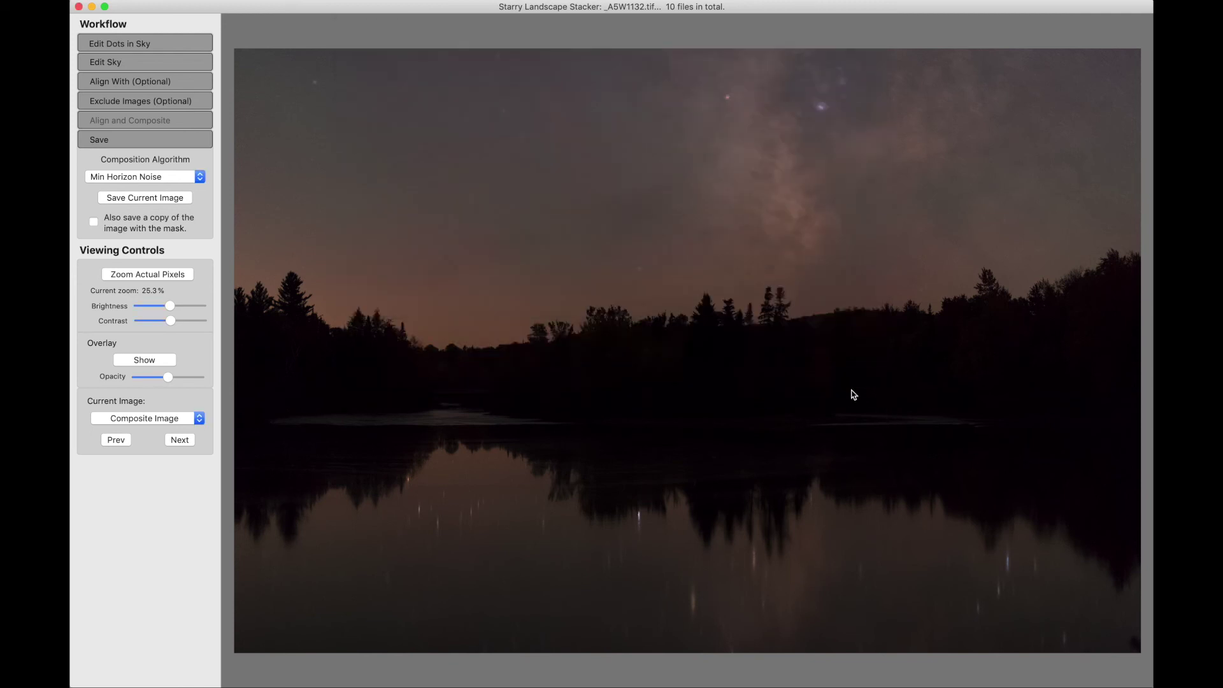